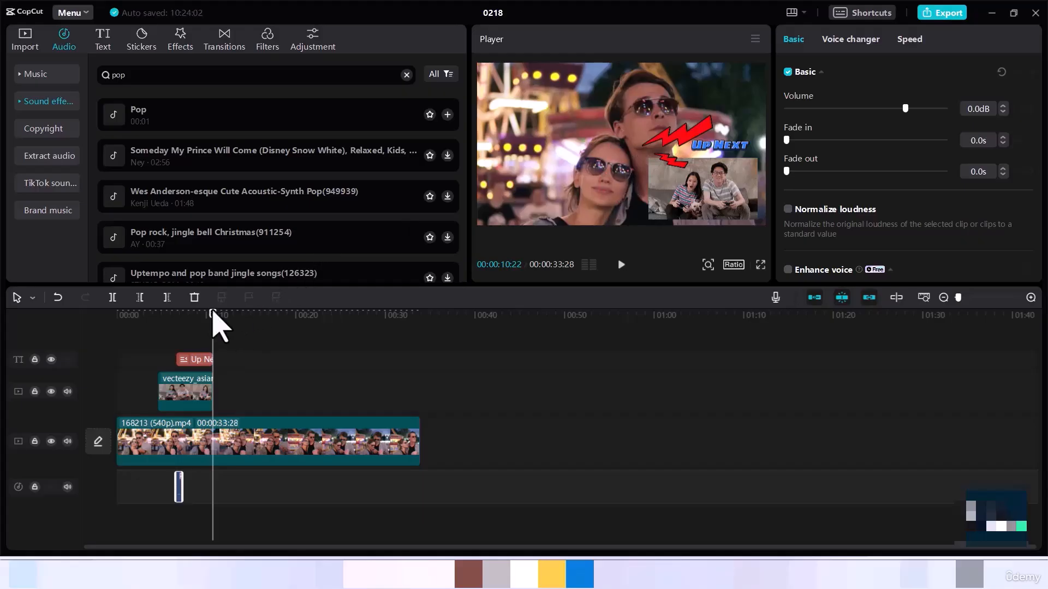
Step: Add the red down-arrow sticker from the Trending stickers to the timeline at 00:00:05:13
left_click_drag(214, 315, 159, 323)
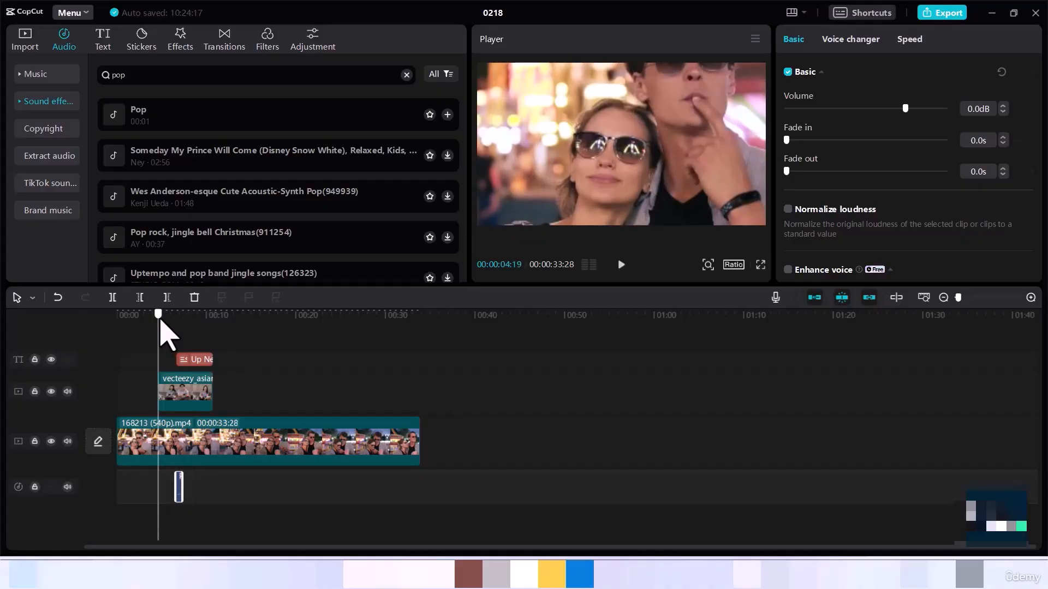
left_click(163, 322)
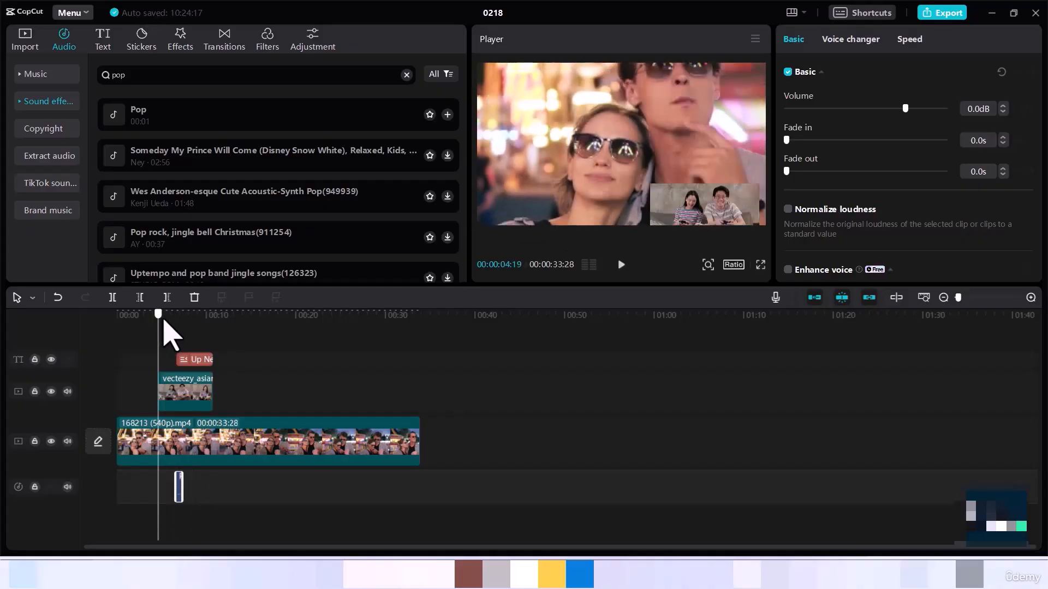
left_click_drag(164, 322, 165, 323)
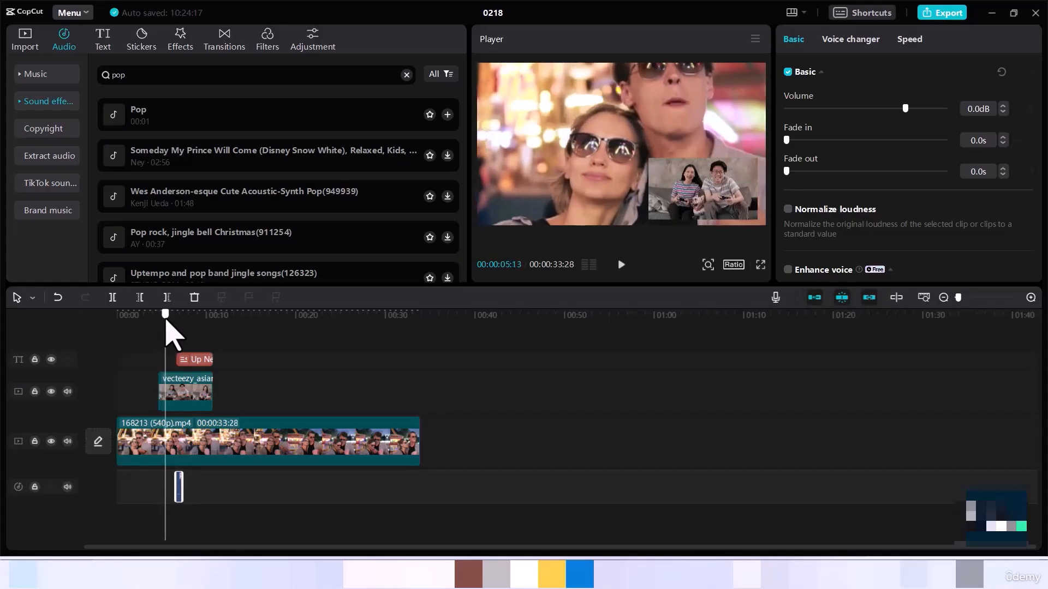
left_click(142, 52)
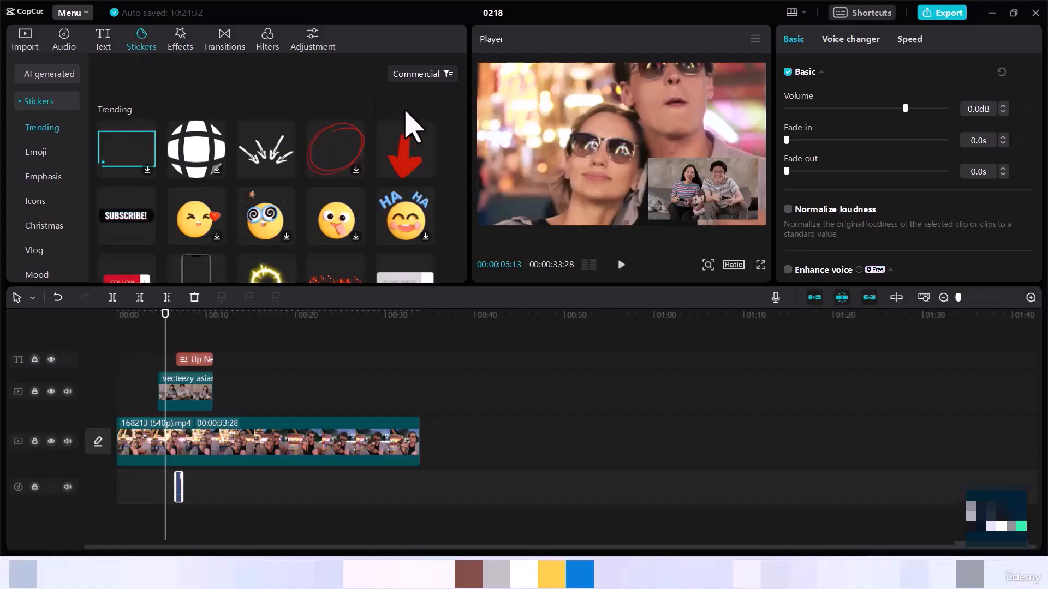
left_click(426, 170)
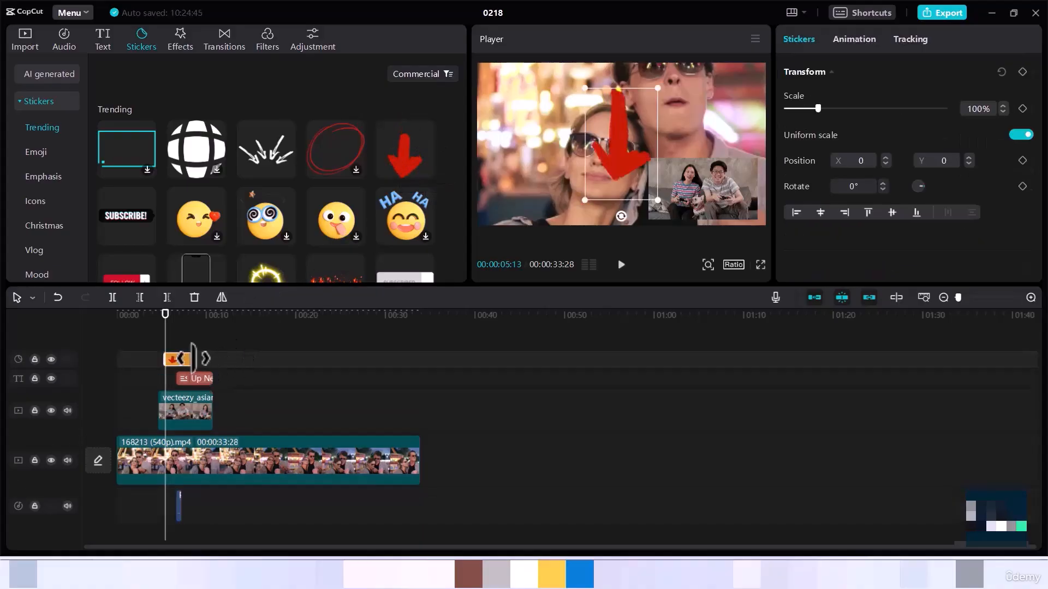
Step: Scale the arrow sticker to 41% and align its clip's start and end with the Up Next text clip
left_click_drag(193, 358, 209, 358)
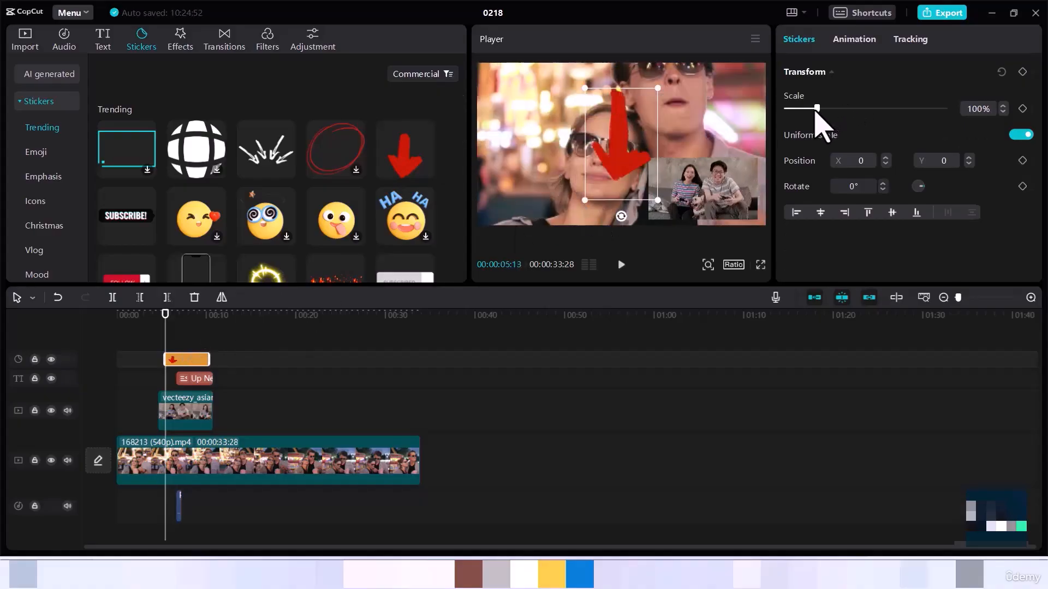
left_click_drag(817, 108, 799, 109)
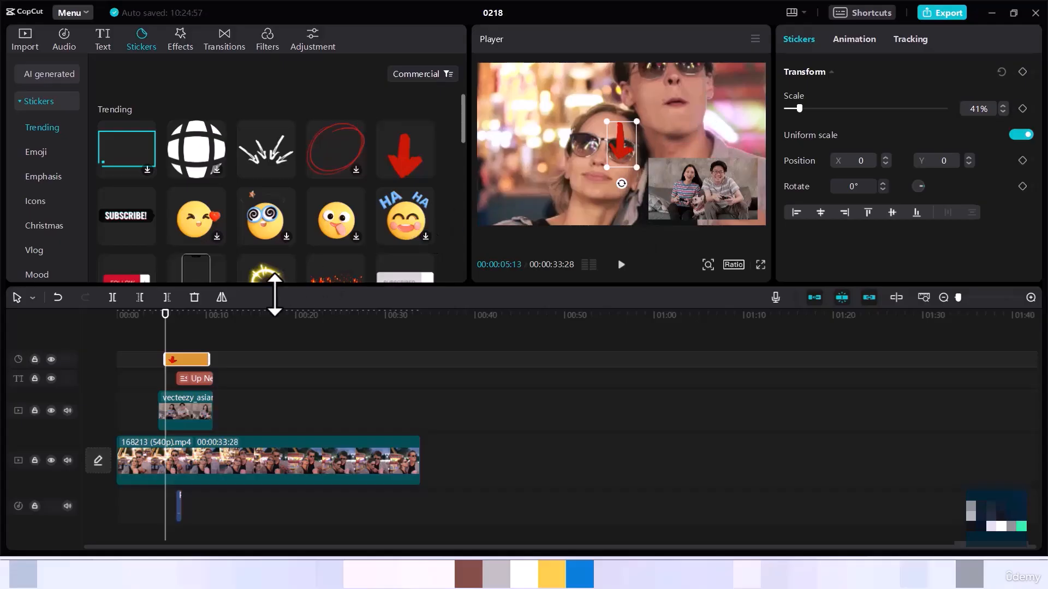
left_click_drag(177, 359, 188, 362)
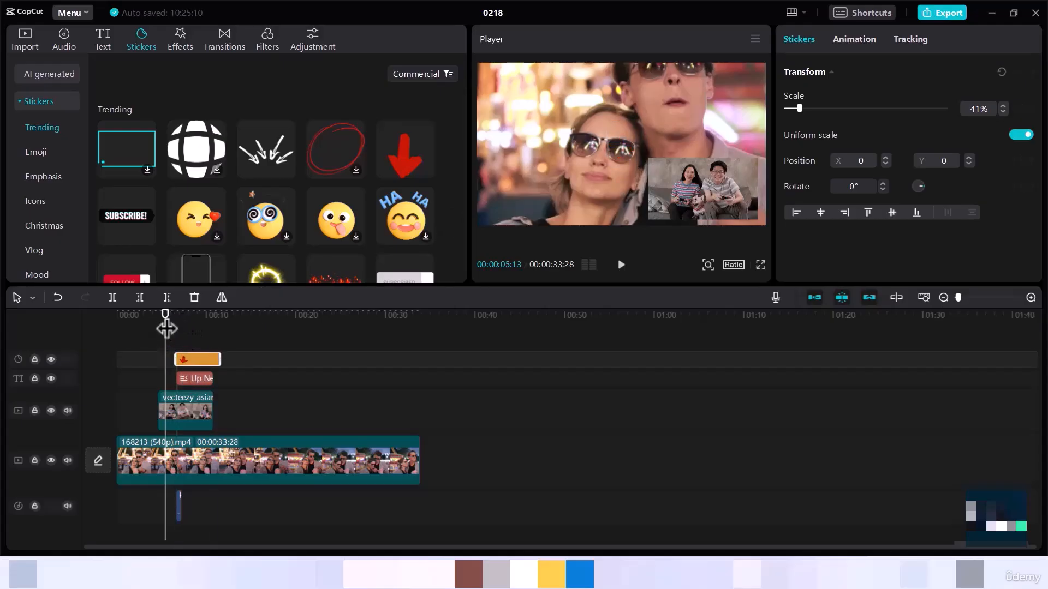
left_click_drag(166, 325, 174, 327)
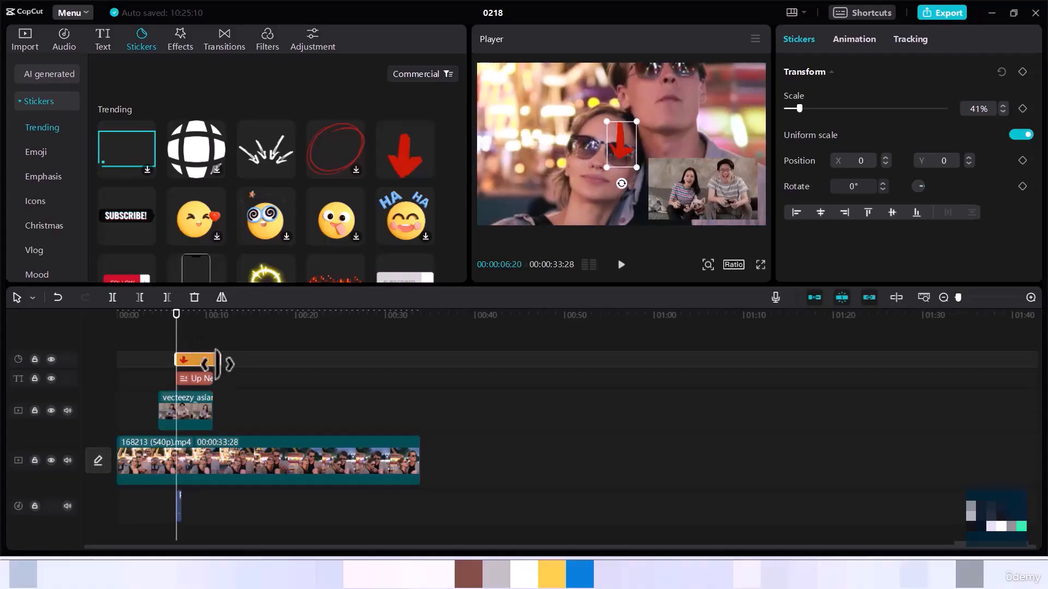
left_click_drag(219, 364, 214, 364)
Step: Keyframe the arrow sticker's starting pose at 00:00:06:20 with position X 59, Y -843 and rotation -74°, pointing toward the inset video
left_click_drag(622, 187, 629, 225)
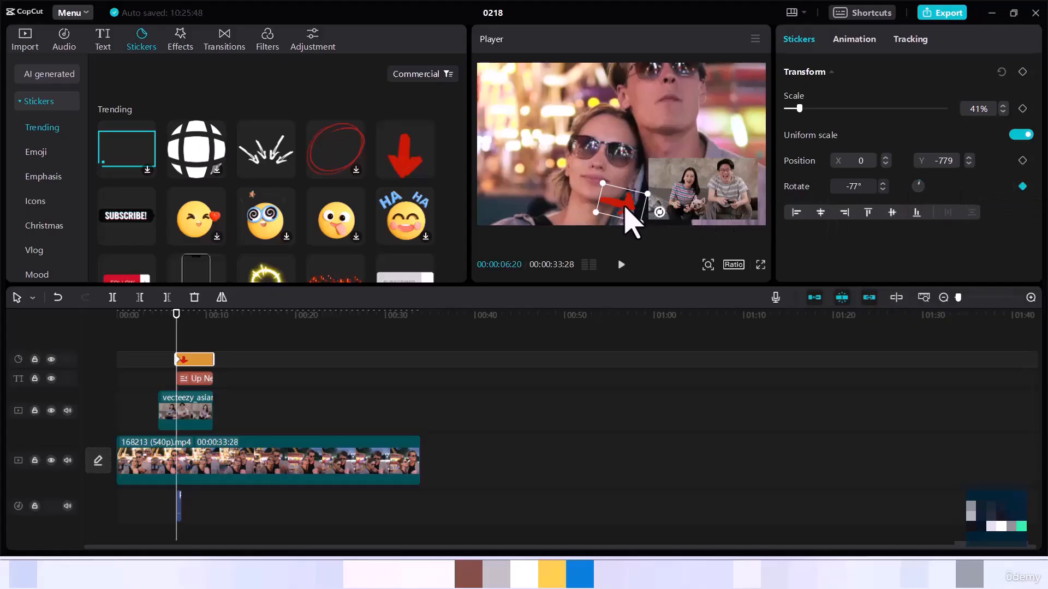
mouse_move(623, 206)
left_mouse_down()
mouse_move(619, 180)
mouse_move(622, 206)
left_mouse_up()
left_click_drag(627, 205, 624, 178)
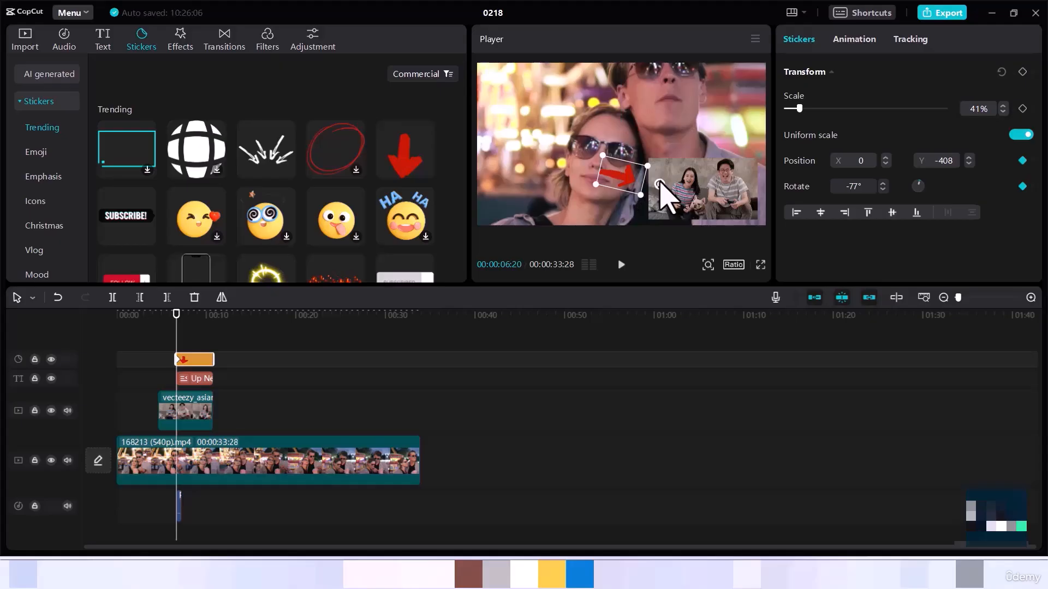
left_click_drag(660, 185, 622, 156)
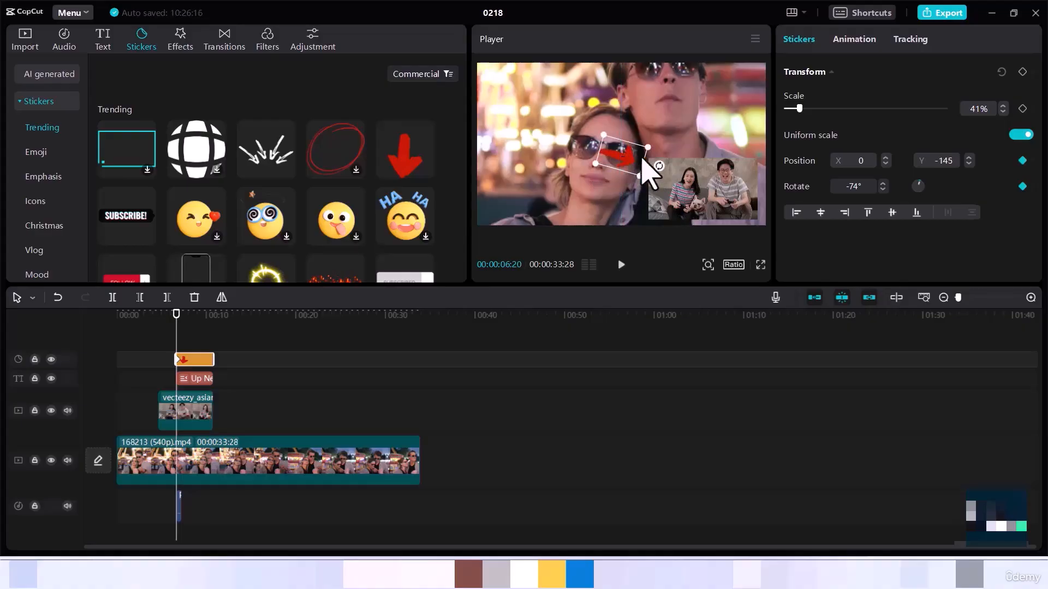
mouse_move(659, 164)
left_mouse_down()
mouse_move(662, 173)
mouse_move(632, 148)
mouse_move(662, 163)
left_mouse_up()
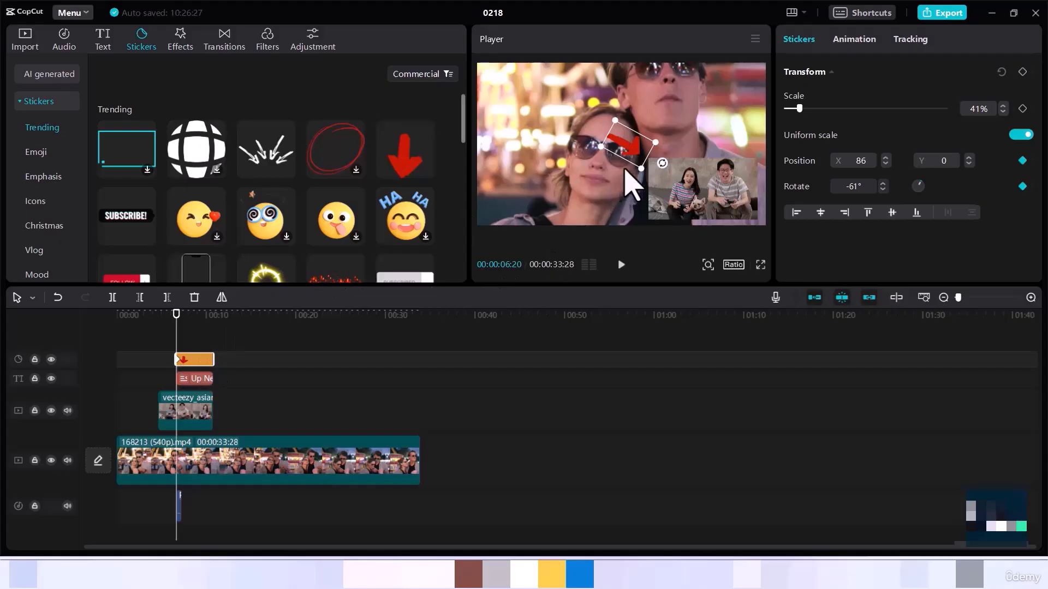
left_click_drag(632, 152, 633, 211)
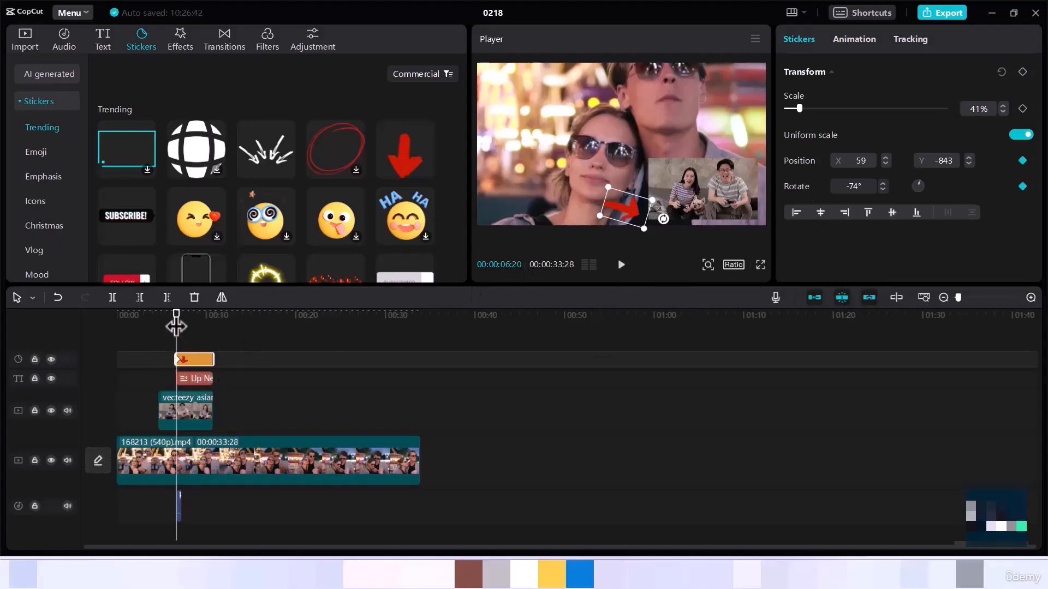
Step: Keyframe the arrow at 00:00:07:09 to X 73, Y -426, rotation -71°, and at 00:00:08:07 to X 86, Y -208, rotation -65°
left_click_drag(182, 327, 182, 323)
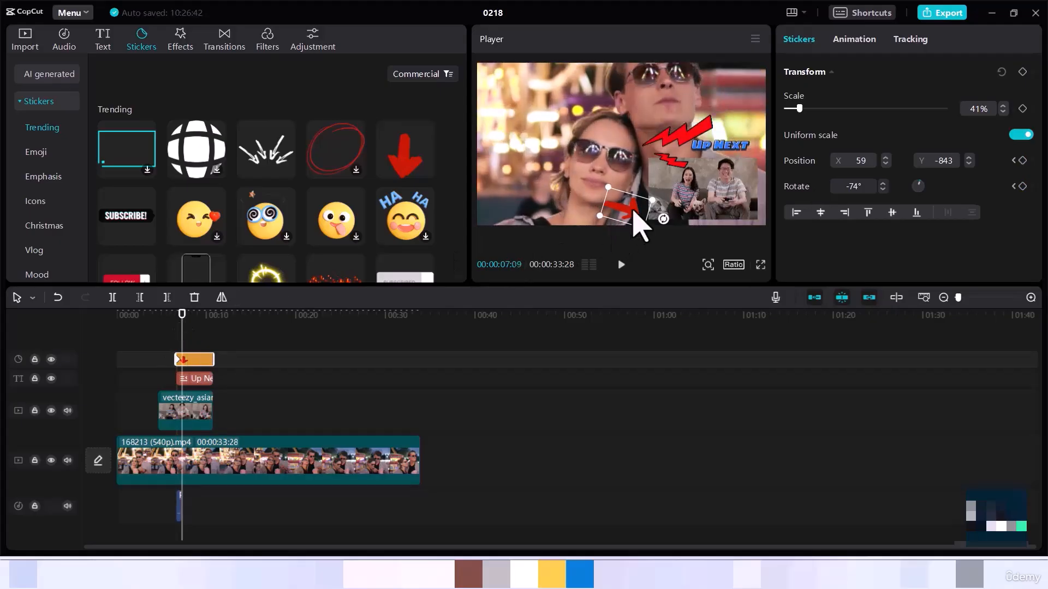
left_click_drag(633, 212, 664, 188)
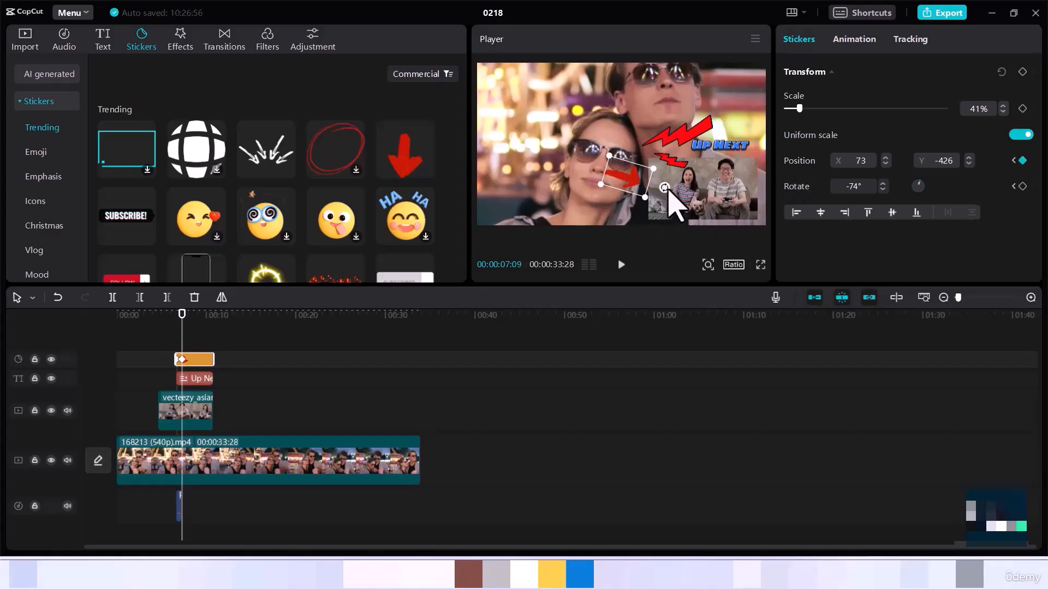
left_click_drag(665, 189, 666, 190)
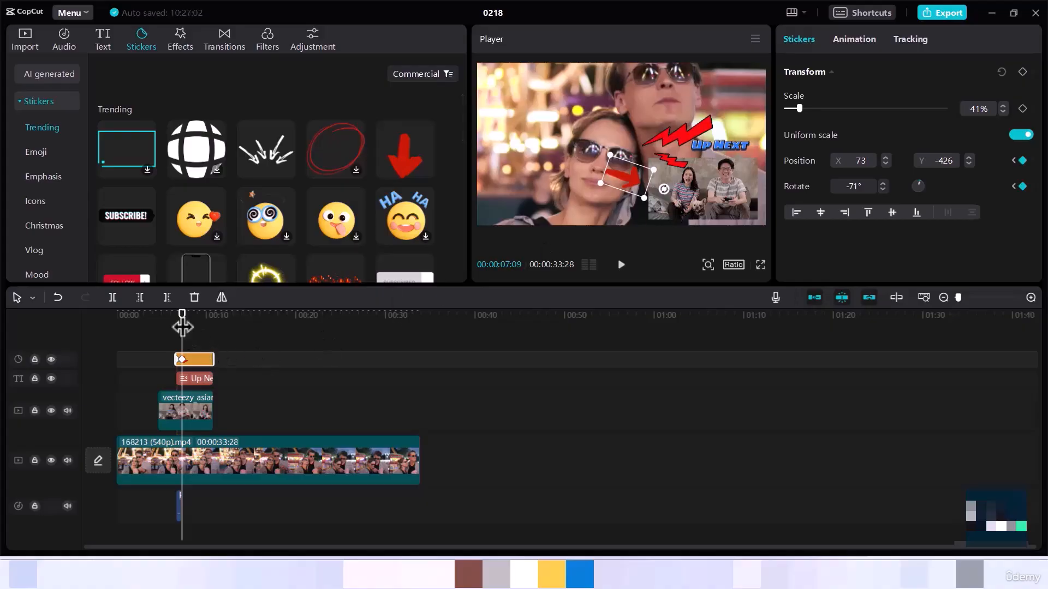
left_click_drag(182, 327, 190, 327)
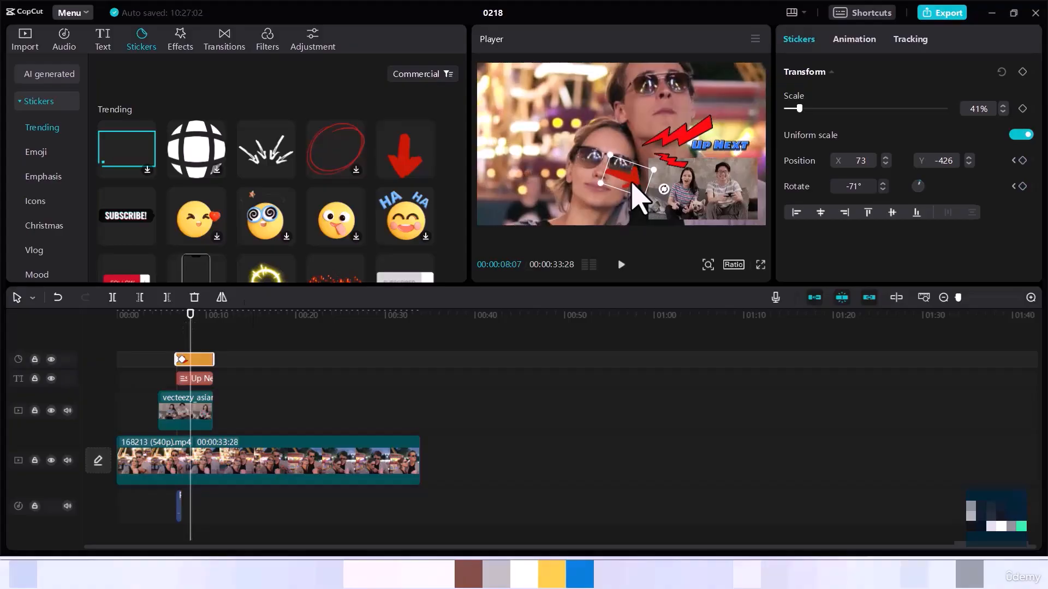
left_click_drag(632, 182, 632, 168)
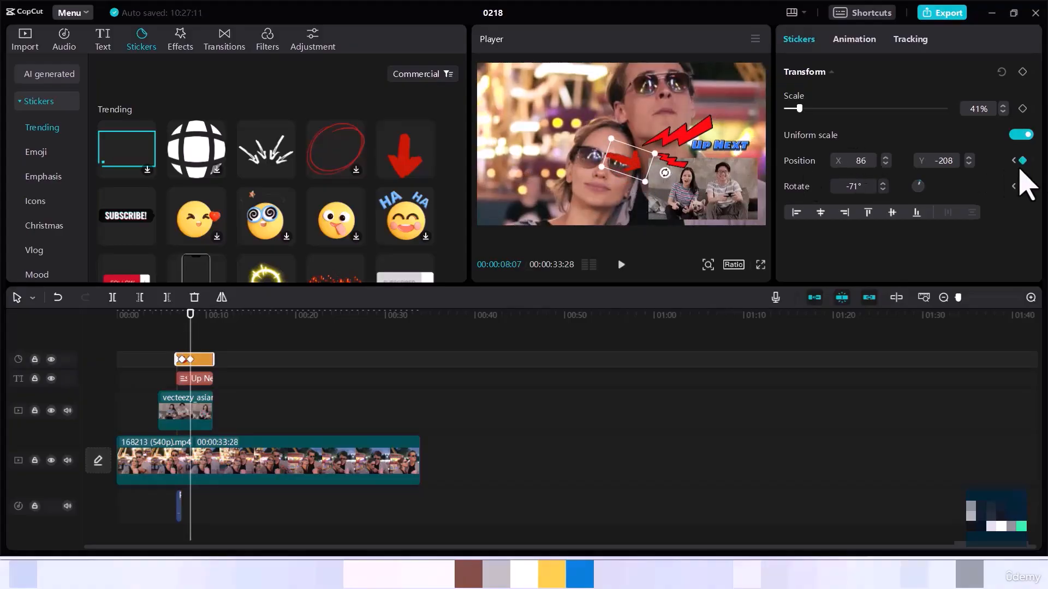
left_click_drag(665, 174, 663, 176)
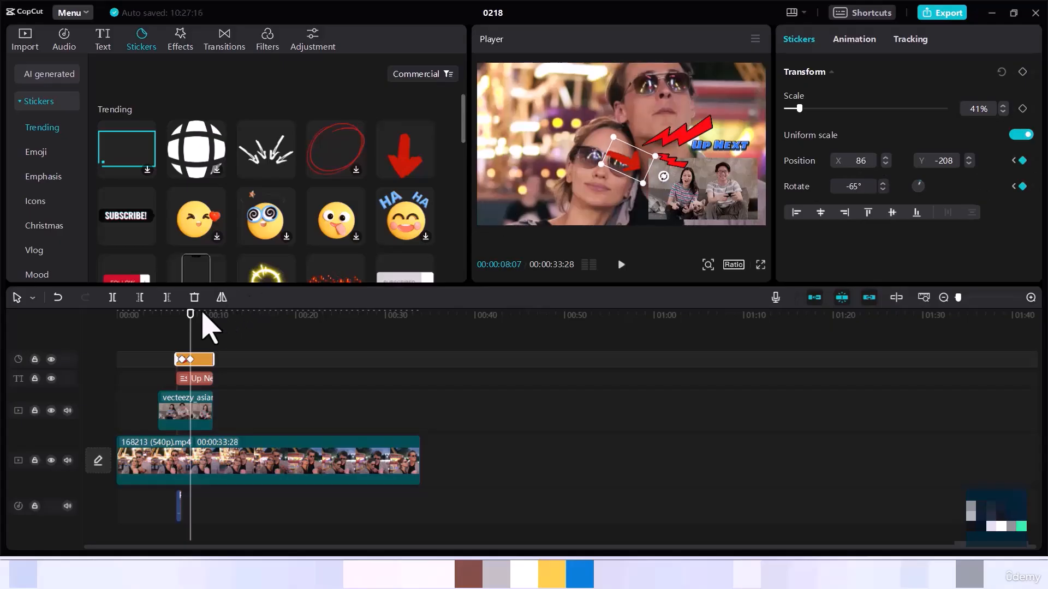
Step: Keyframe the arrow at 00:00:09:05 to X 122, Y 127, rotation -56°, and at 00:00:10:08 to X 281, Y 308, rotation -40°
left_click_drag(191, 326, 196, 326)
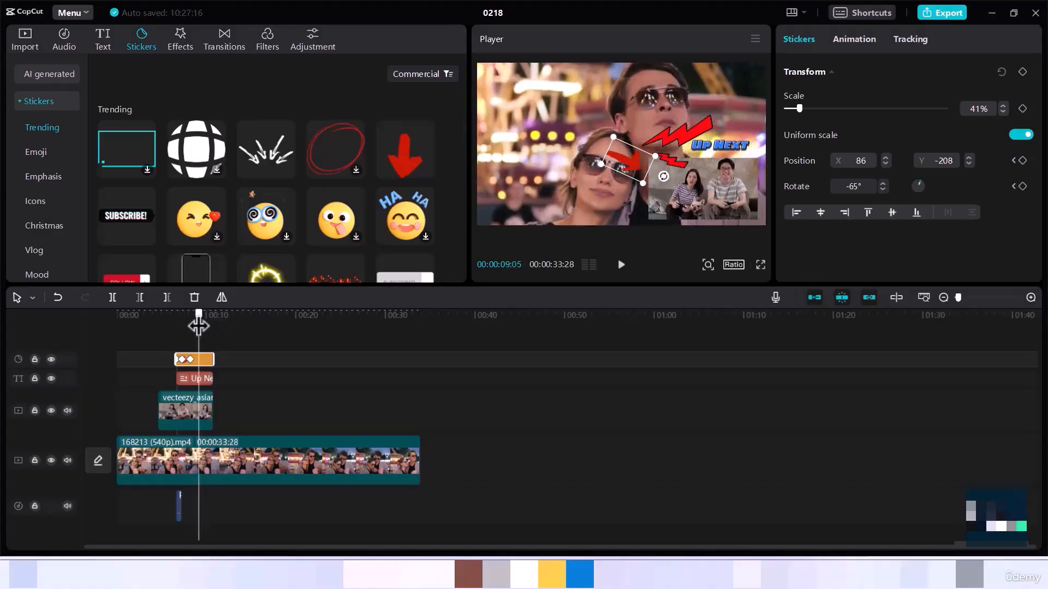
left_click(640, 161)
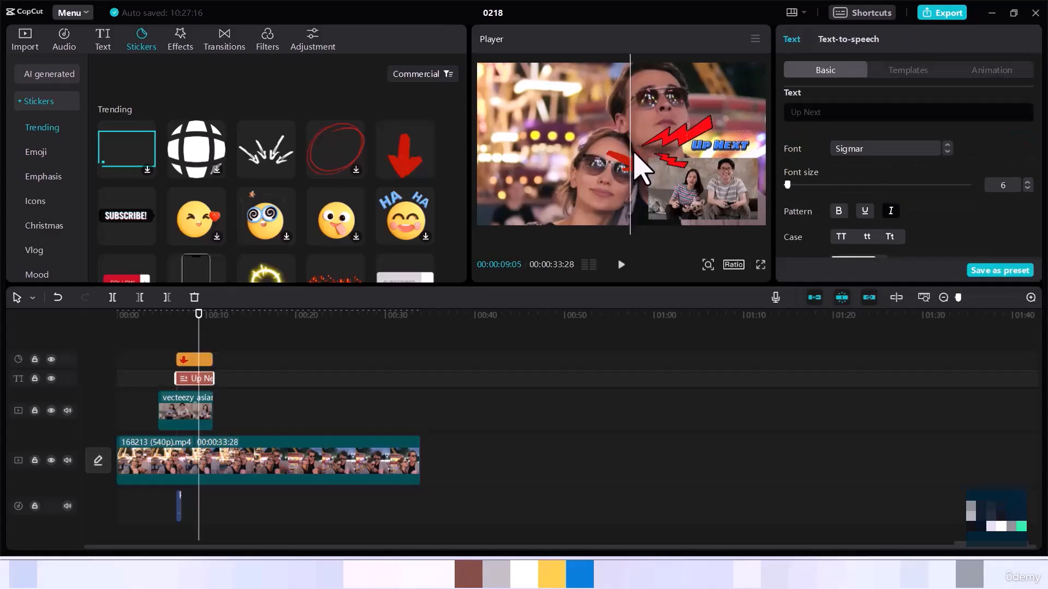
left_click(622, 160)
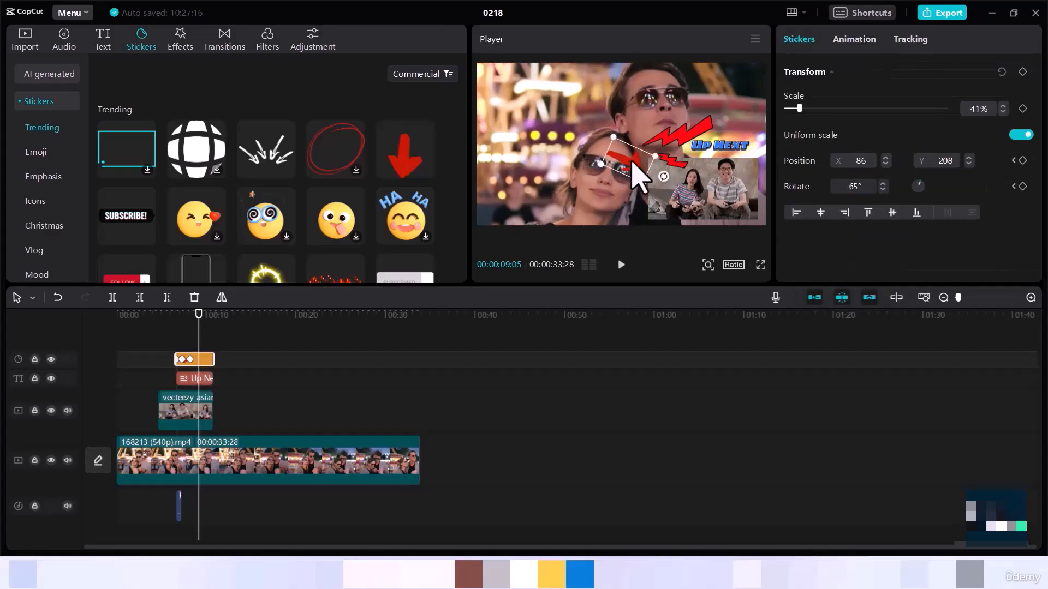
left_click_drag(625, 162, 661, 165)
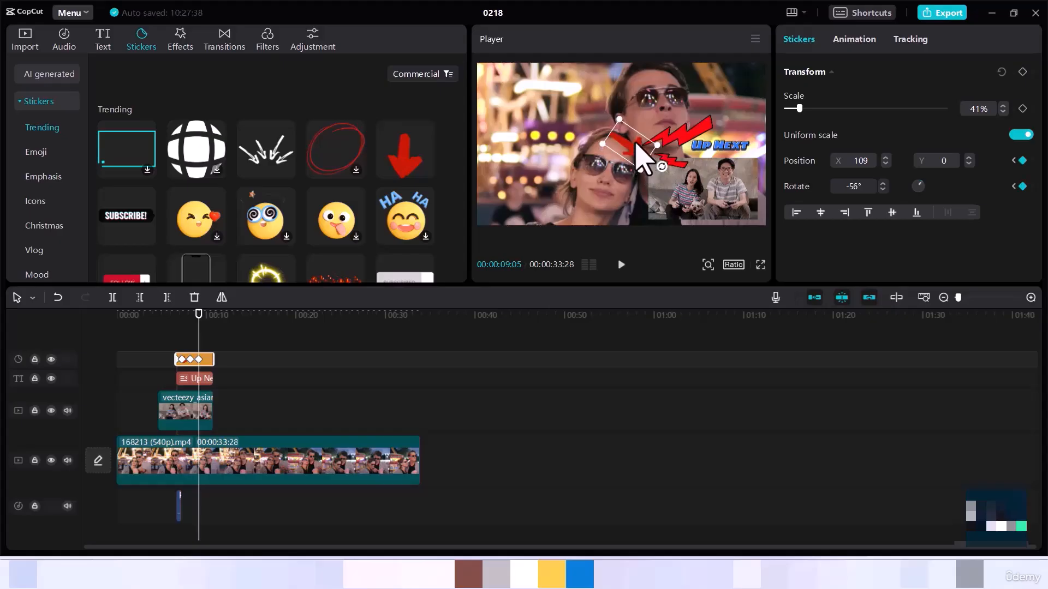
left_click_drag(635, 158, 637, 142)
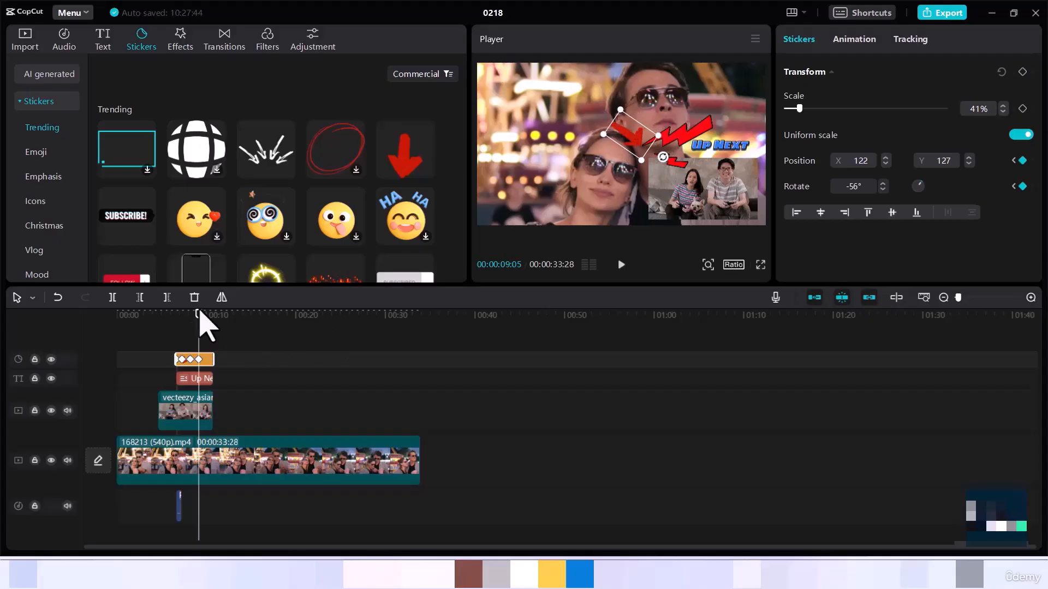
left_click_drag(198, 314, 209, 316)
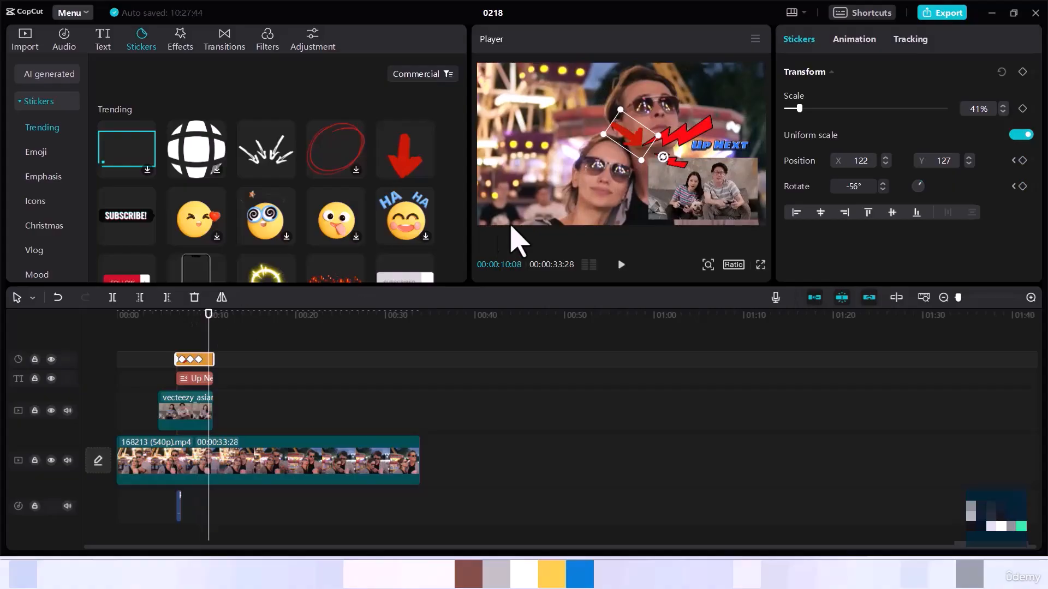
left_click_drag(634, 137, 668, 153)
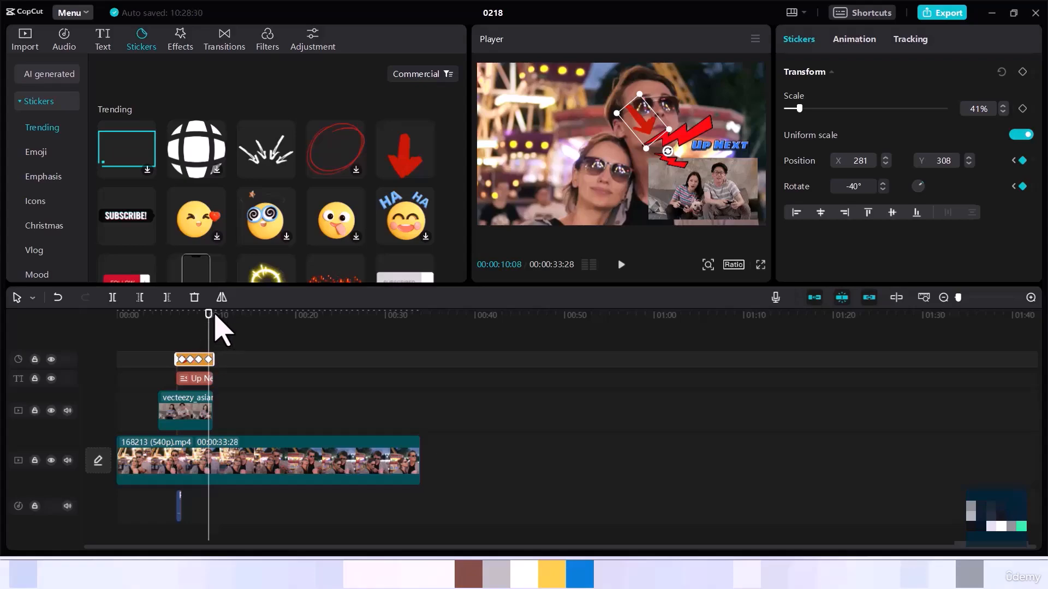
Step: Play back the timeline from 00:00:03:29 through the end of the inset clip to preview the arrow animation
left_click(165, 332)
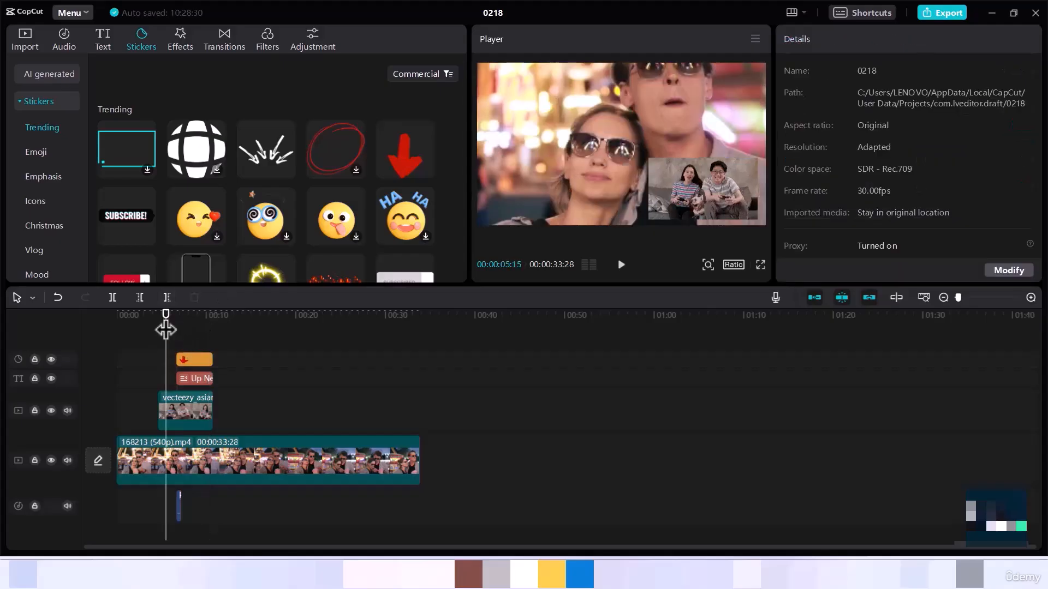
left_click_drag(166, 323, 152, 312)
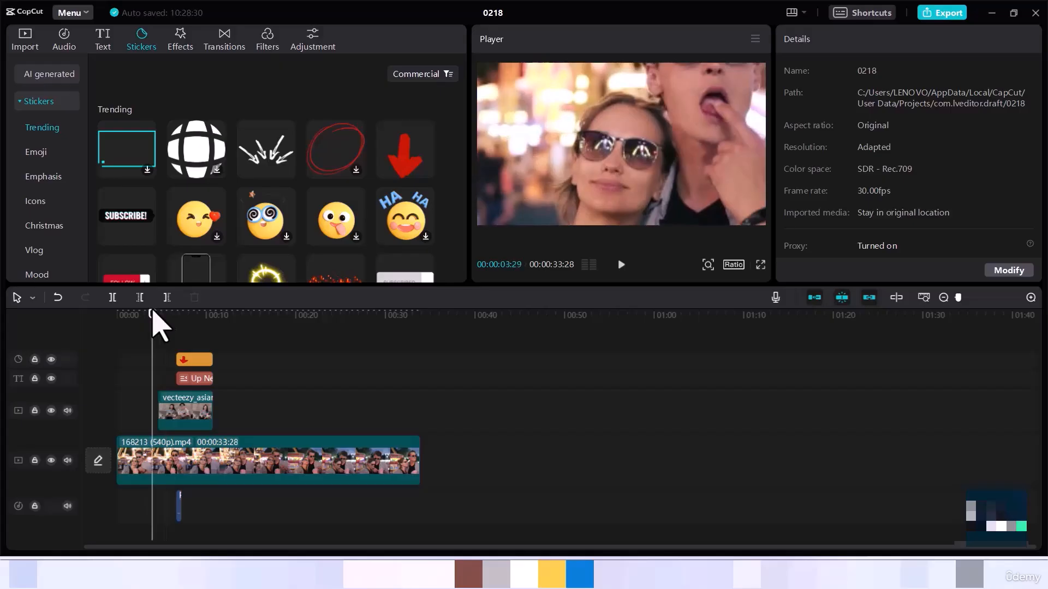
key("space")
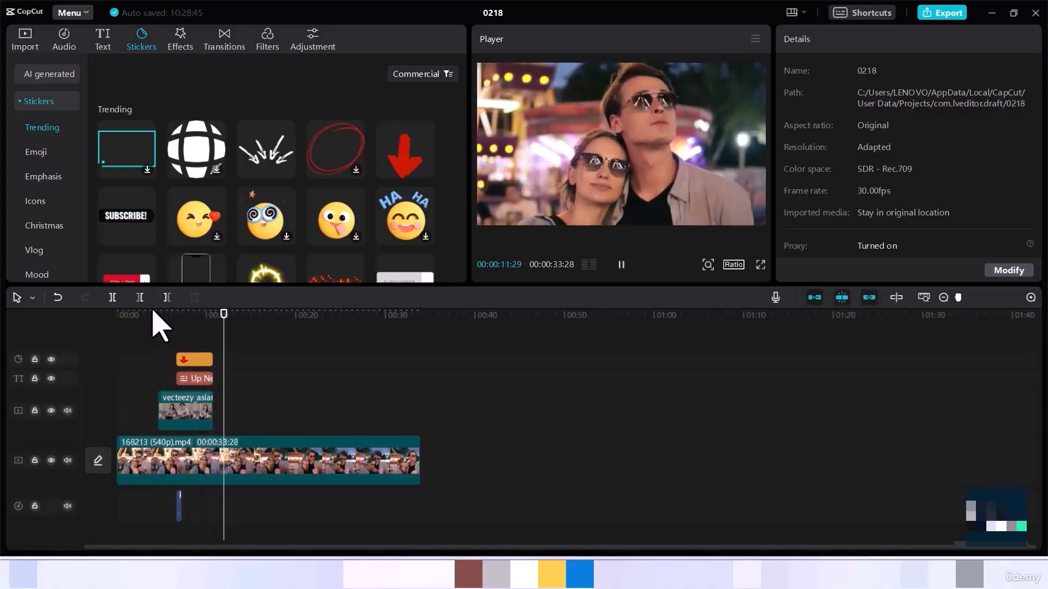
key("space")
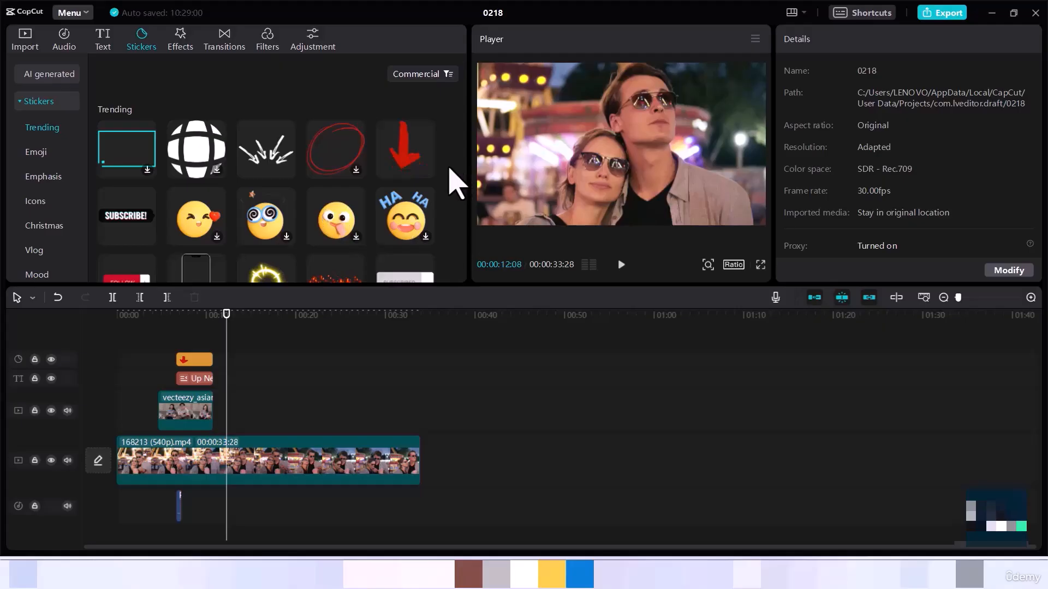
Step: Browse further Trending stickers, and select the arrow sticker's clip at 00:00:08:07 to review its keyframes
scroll(456, 182, "down", 5)
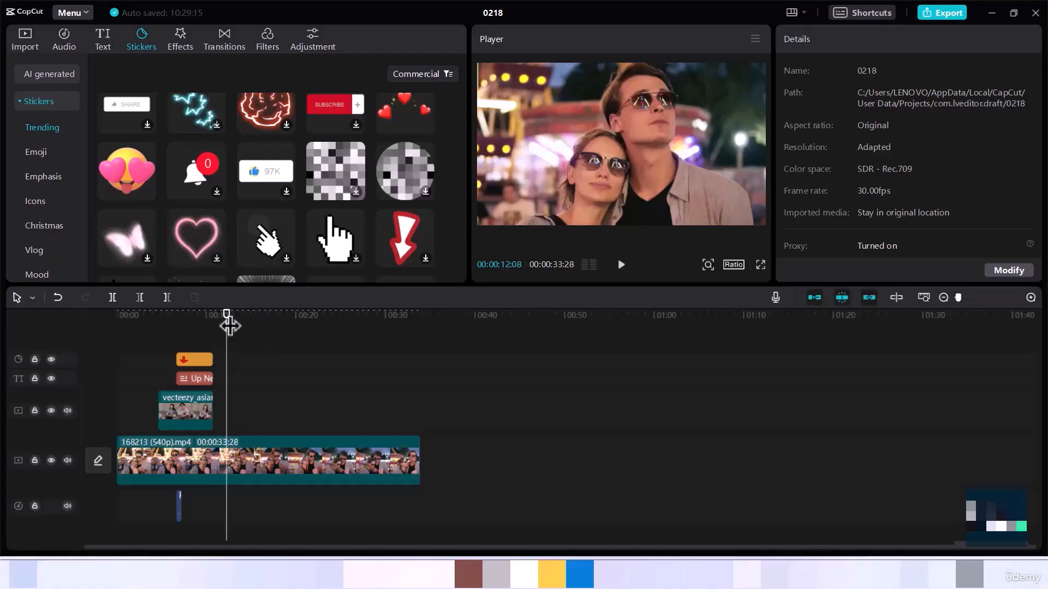
left_click_drag(227, 320, 190, 329)
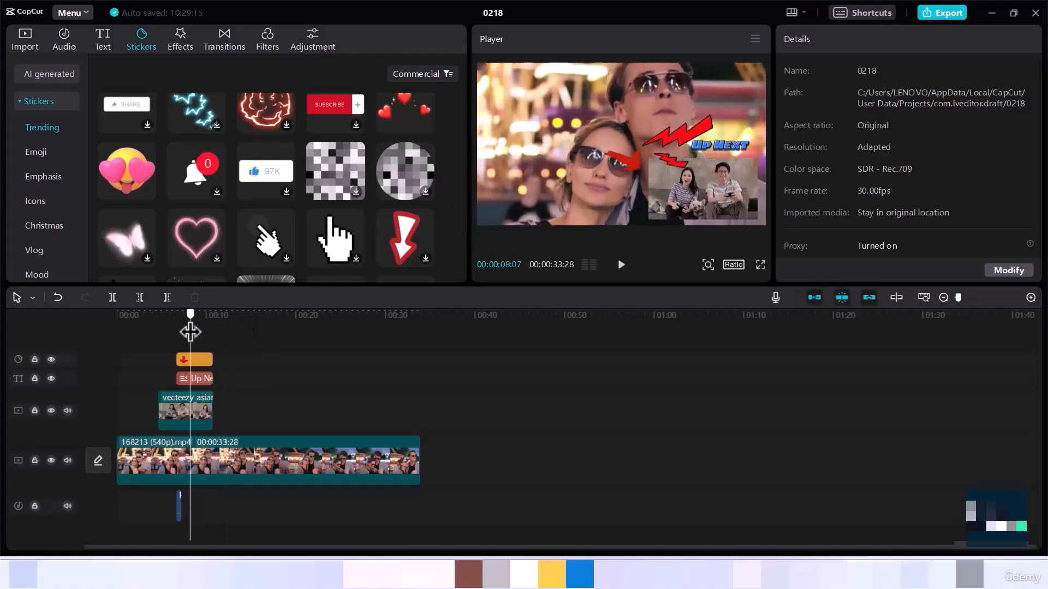
left_click(202, 360)
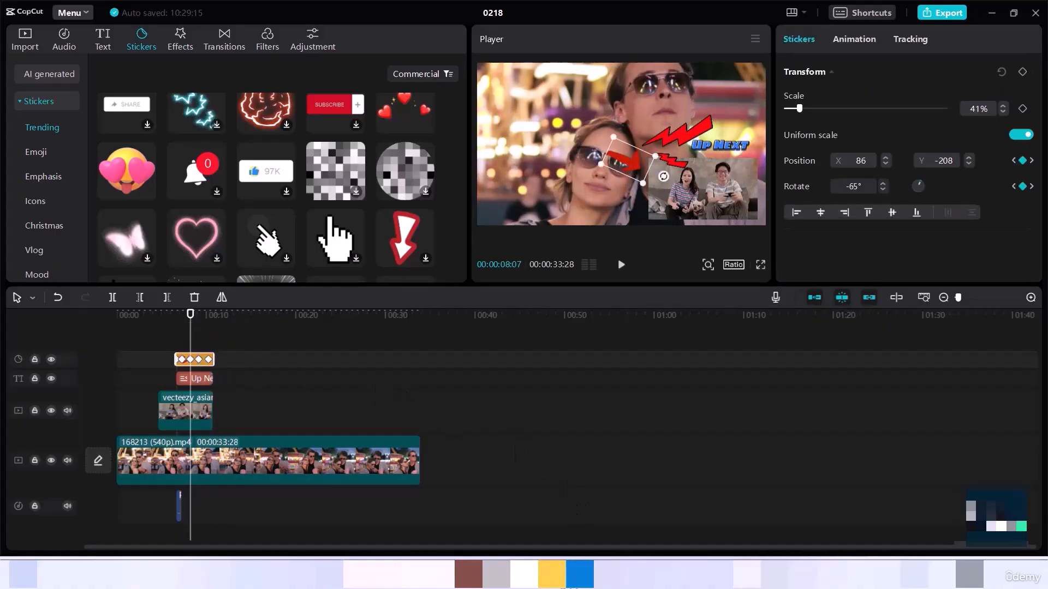
mouse_move(562, 588)
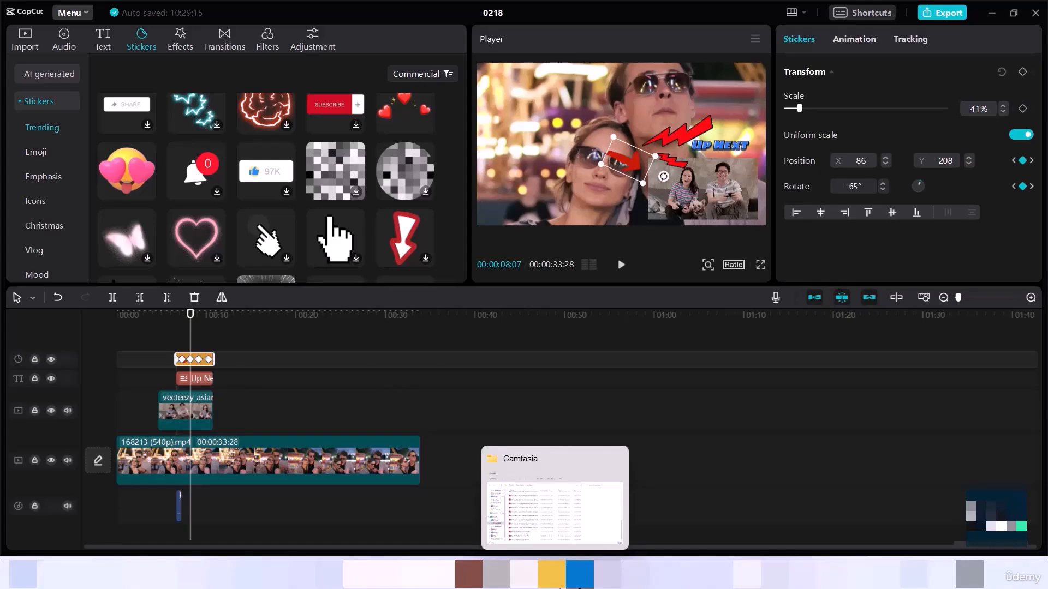